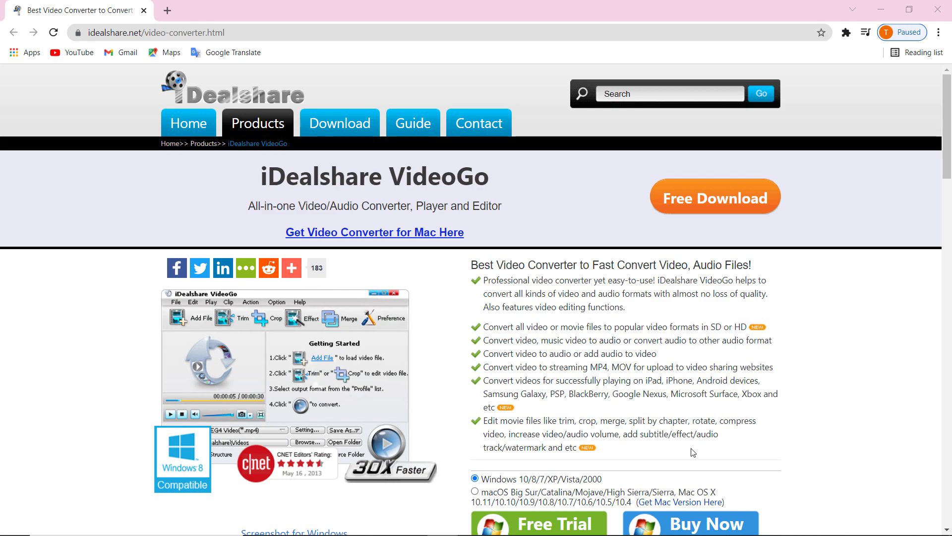
# - Scroll the iDealshare VideoGo product page and download the Free Trial installer
pyautogui.scroll(-3, 693, 453)
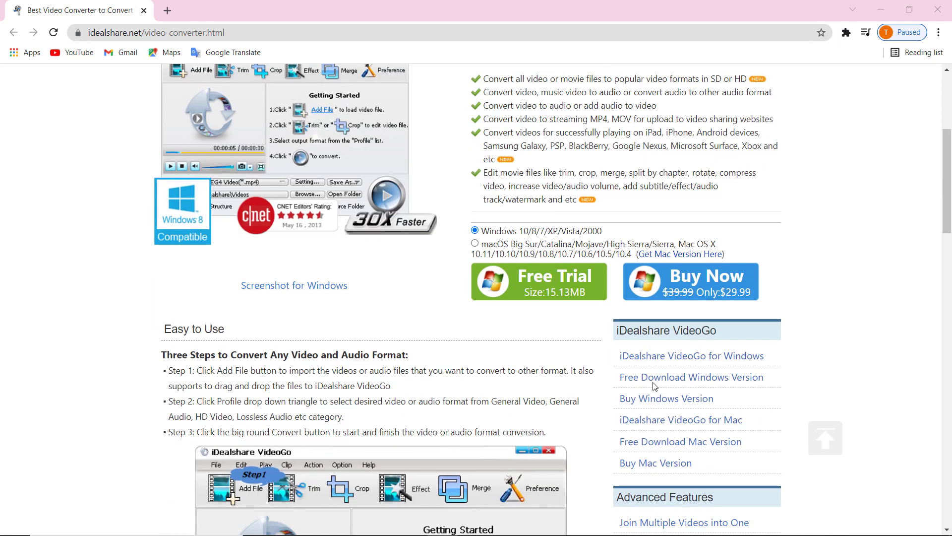
pyautogui.scroll(-6, 651, 386)
pyautogui.scroll(-1, 647, 380)
pyautogui.scroll(-3, 647, 379)
pyautogui.scroll(-2, 647, 380)
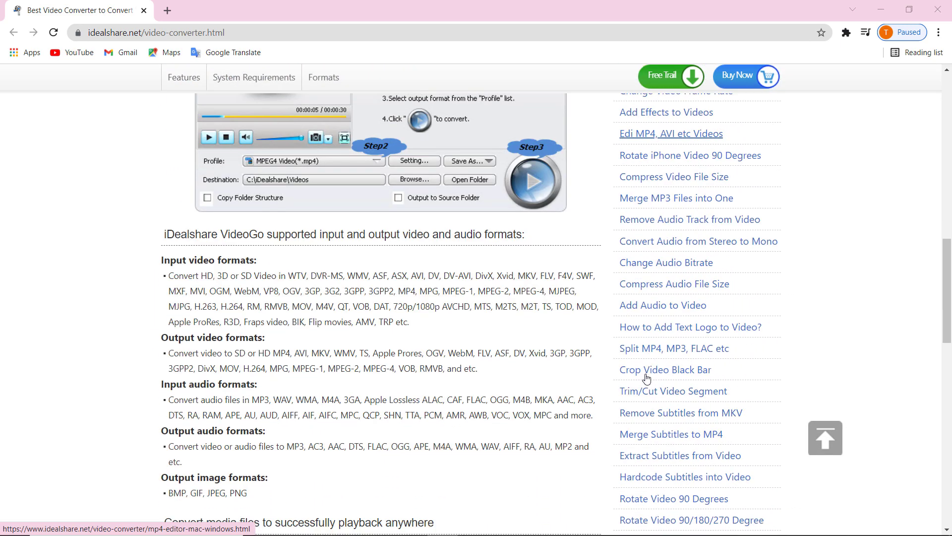
pyautogui.scroll(-9, 646, 377)
pyautogui.scroll(-4, 646, 377)
pyautogui.scroll(-2, 646, 377)
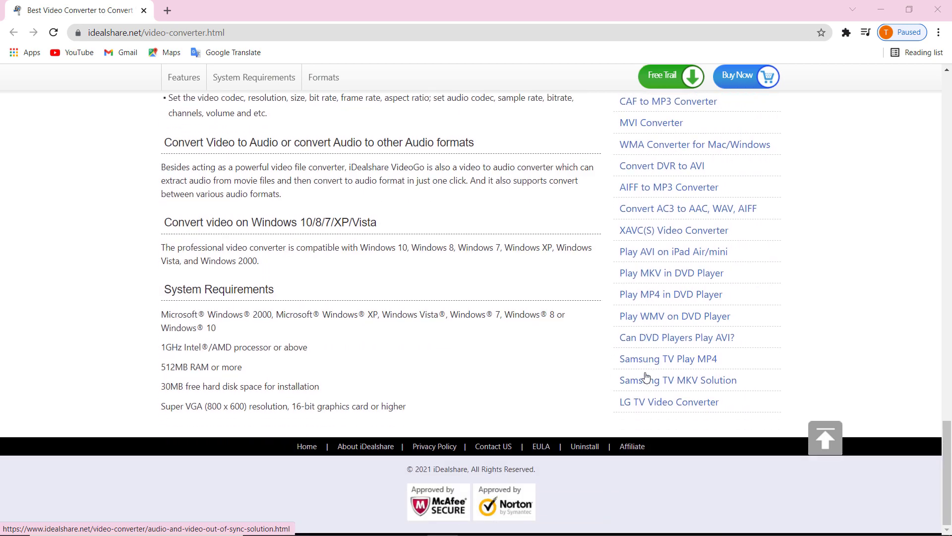
pyautogui.scroll(8, 646, 377)
pyautogui.scroll(7, 645, 377)
pyautogui.scroll(8, 646, 377)
pyautogui.scroll(2, 645, 379)
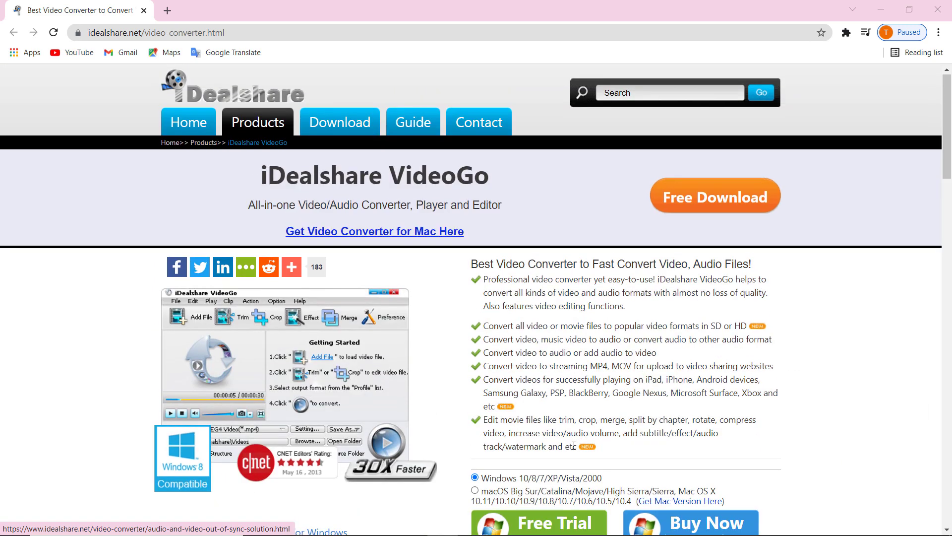
pyautogui.scroll(-4, 620, 411)
pyautogui.scroll(3, 574, 448)
pyautogui.click(553, 461)
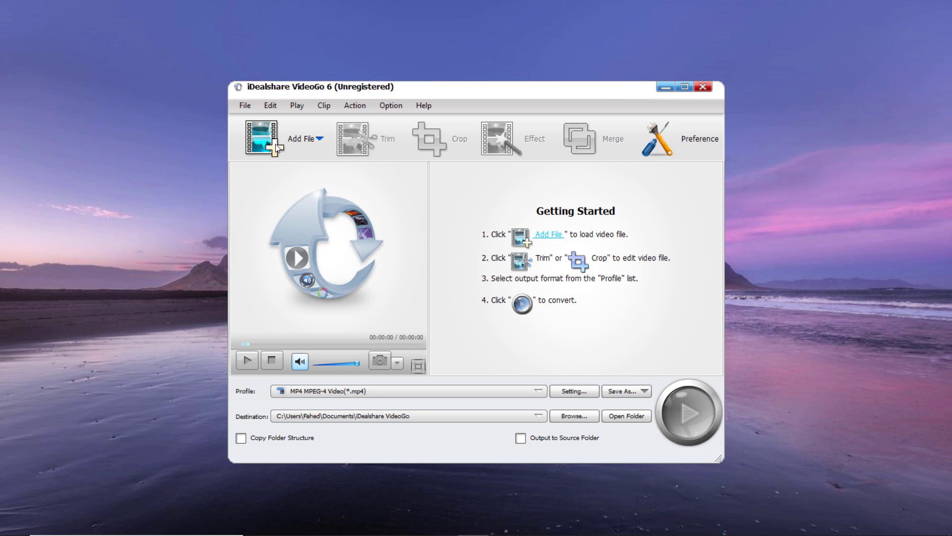
# - Add SELECT WALLPEPER.mp4 from the iMAGE VIDEOS folder to the conversion list
pyautogui.click(265, 132)
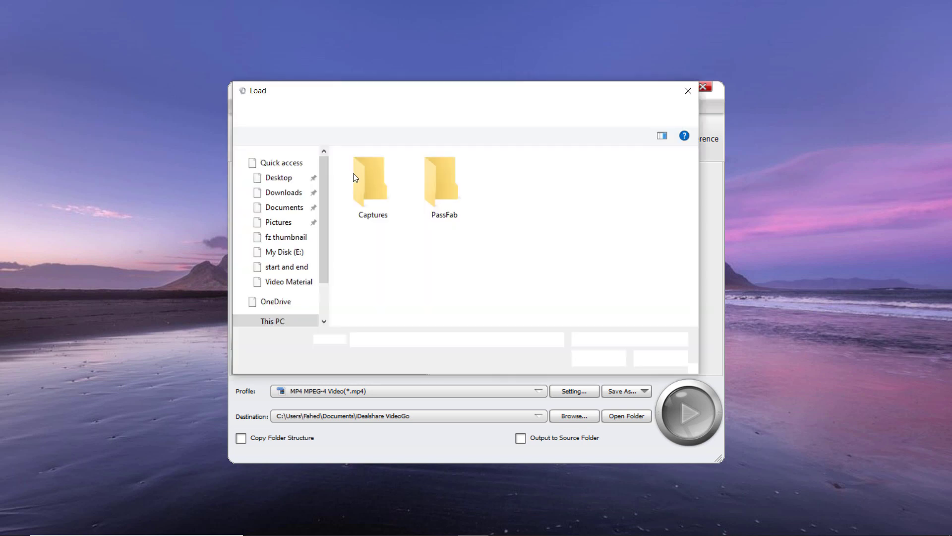
pyautogui.scroll(-4, 301, 200)
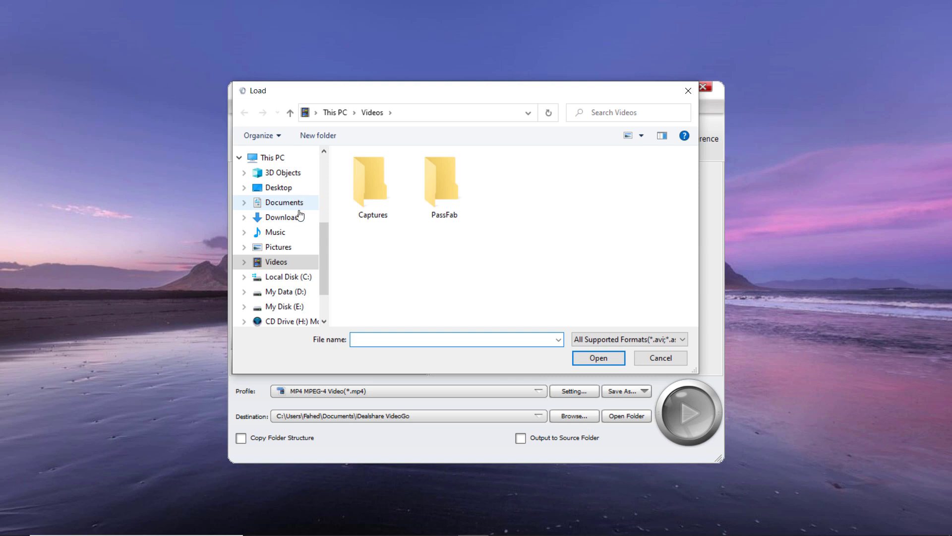
pyautogui.click(595, 358)
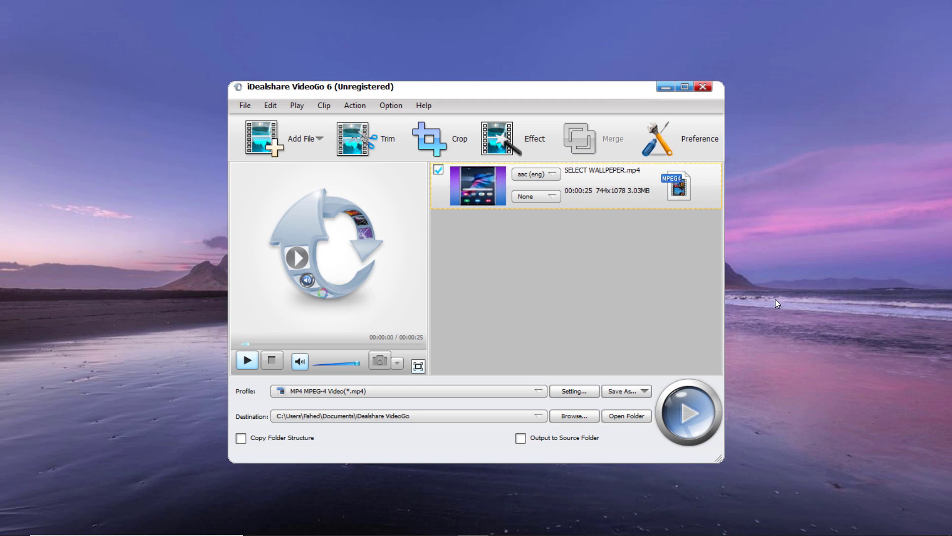
# - Open Video Edit paused at the 10-second frame and crop Left 84, Bottom 210
pyautogui.click(370, 136)
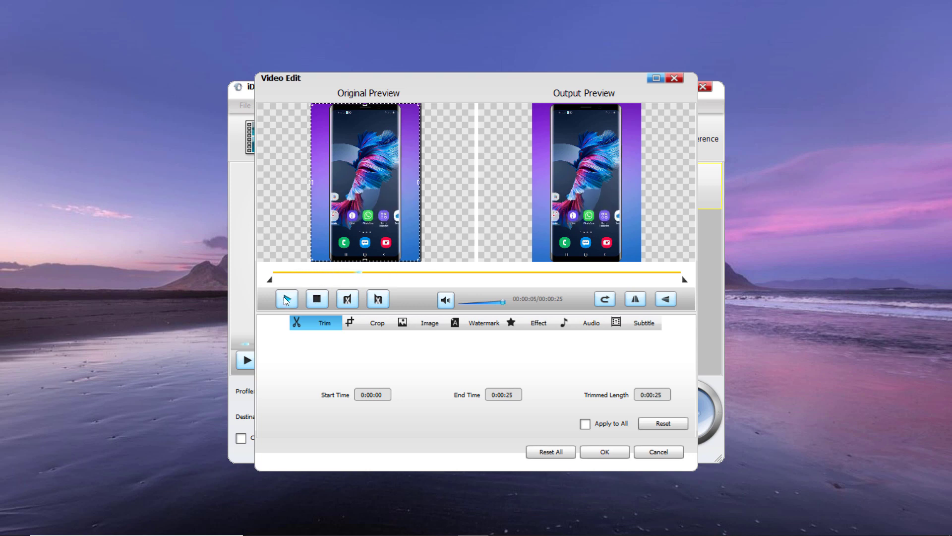
pyautogui.click(286, 300)
pyautogui.click(393, 276)
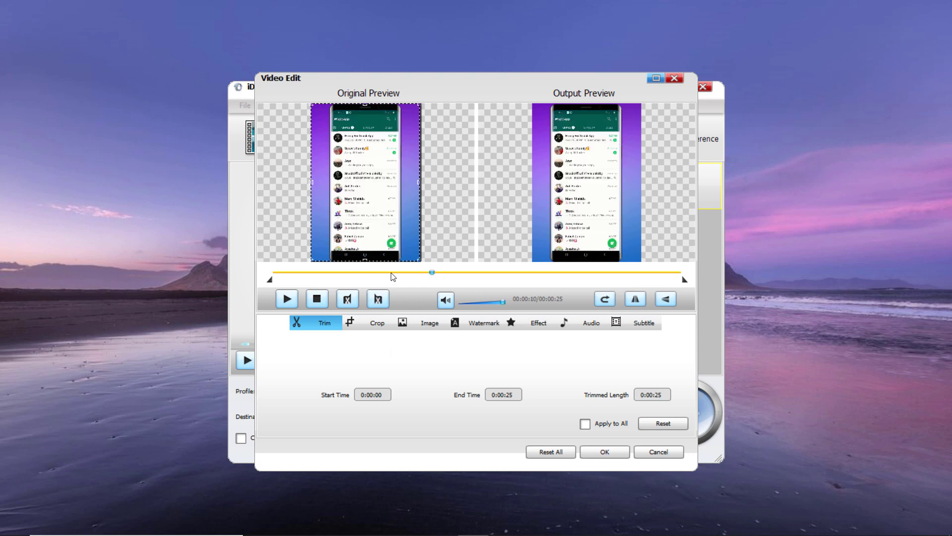
pyautogui.click(363, 325)
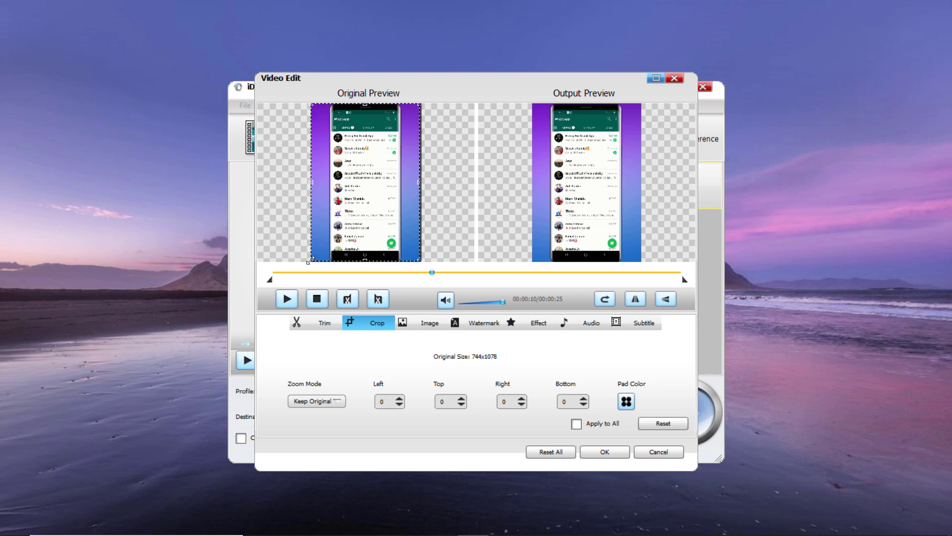
pyautogui.moveTo(308, 261)
pyautogui.mouseDown()
pyautogui.moveTo(354, 229)
pyautogui.moveTo(311, 262)
pyautogui.mouseUp()
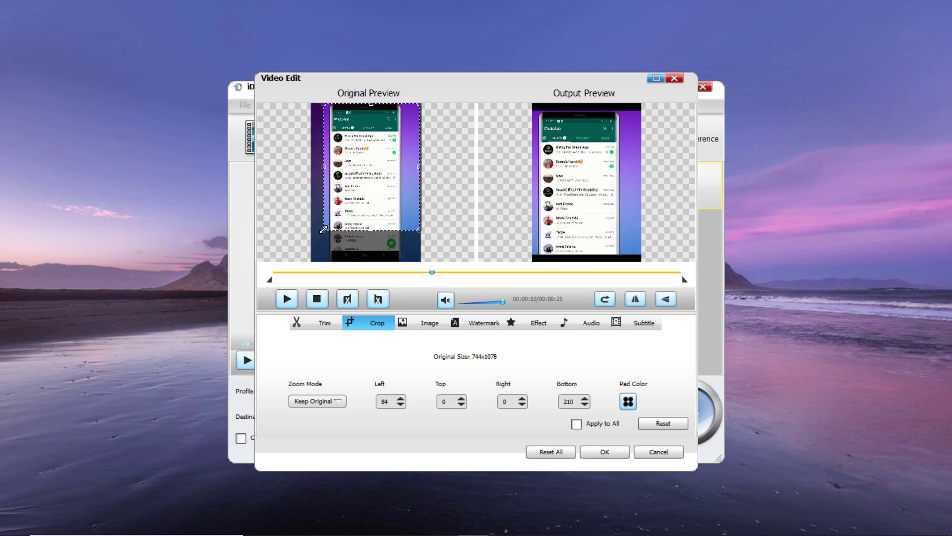
# - On the Image tab, raise brightness well above default and contrast slightly
pyautogui.click(418, 324)
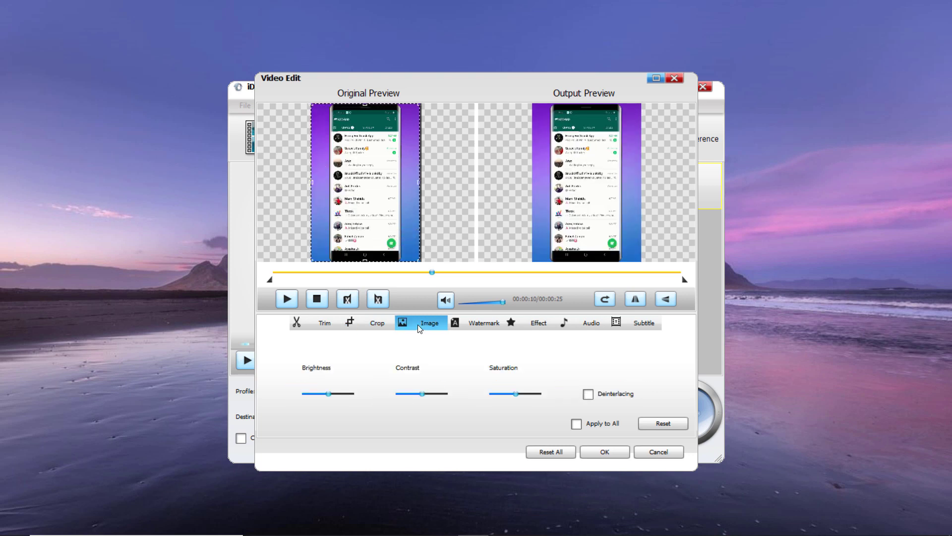
pyautogui.click(342, 395)
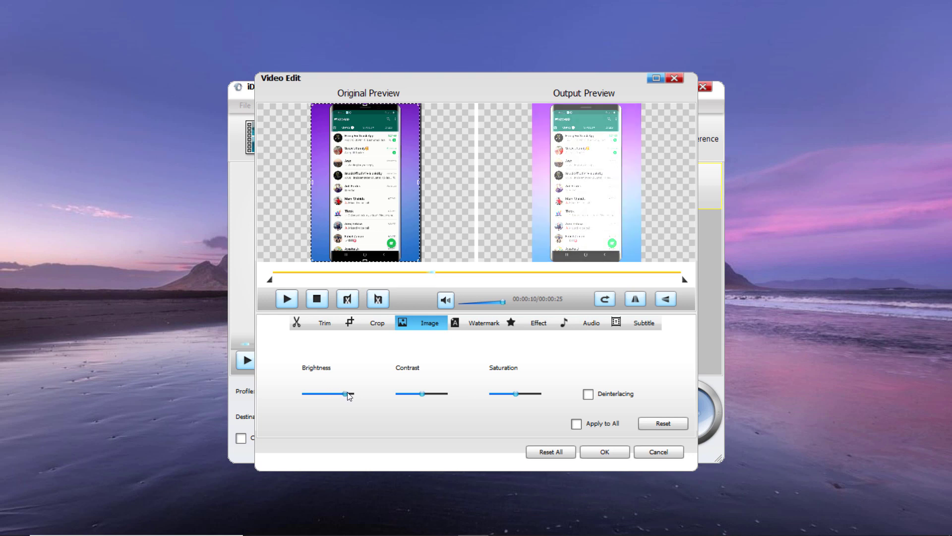
pyautogui.moveTo(336, 395)
pyautogui.mouseDown()
pyautogui.moveTo(372, 396)
pyautogui.moveTo(317, 392)
pyautogui.moveTo(335, 401)
pyautogui.mouseUp()
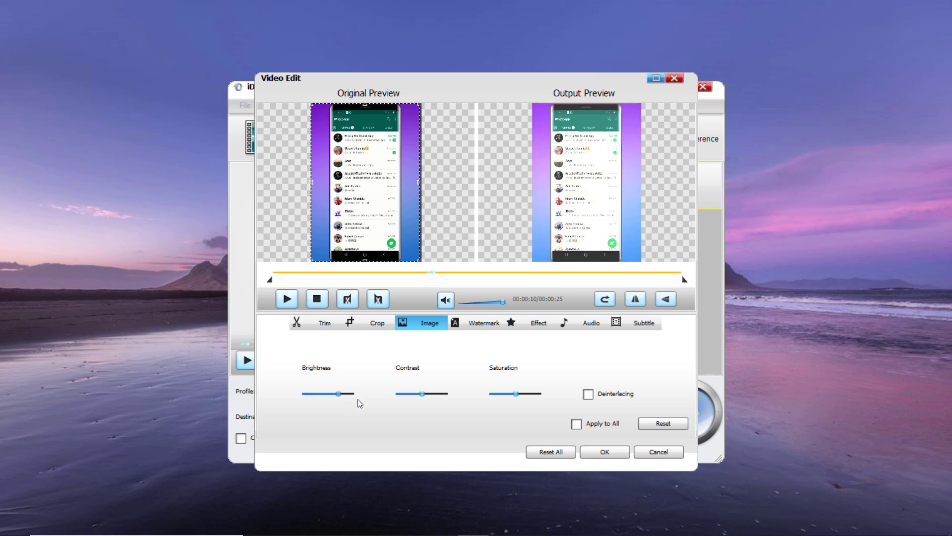
pyautogui.click(438, 393)
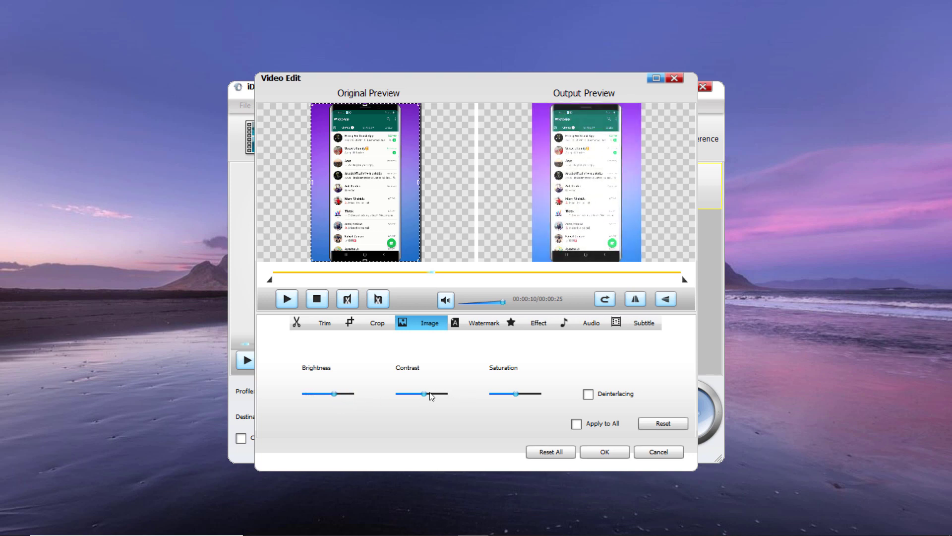
# - Enable a text watermark reading 'hiii' positioned at Horizontal 610, Vertical 475
pyautogui.click(471, 325)
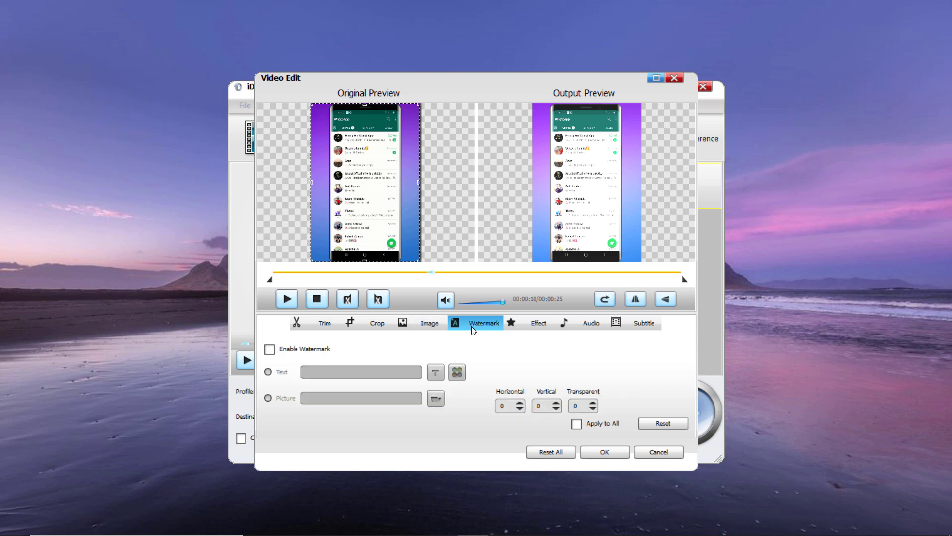
pyautogui.click(287, 350)
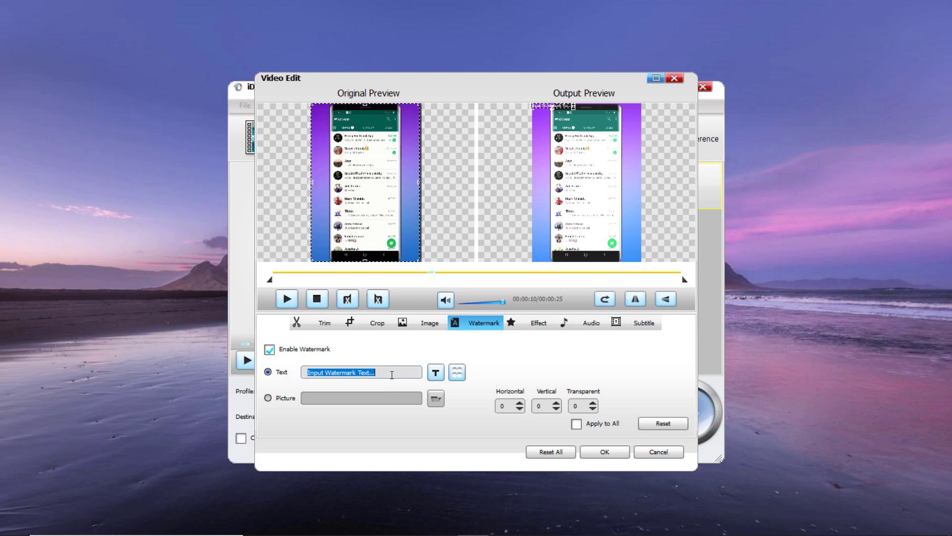
pyautogui.click(392, 375)
pyautogui.write('hl')
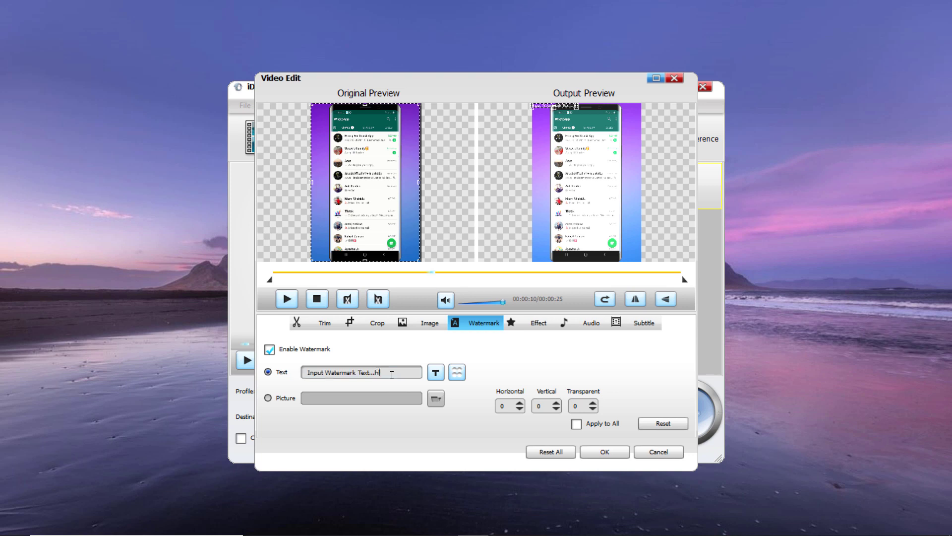
pyautogui.write('o')
pyautogui.hotkey('ctrl', 'a')
pyautogui.write('hi')
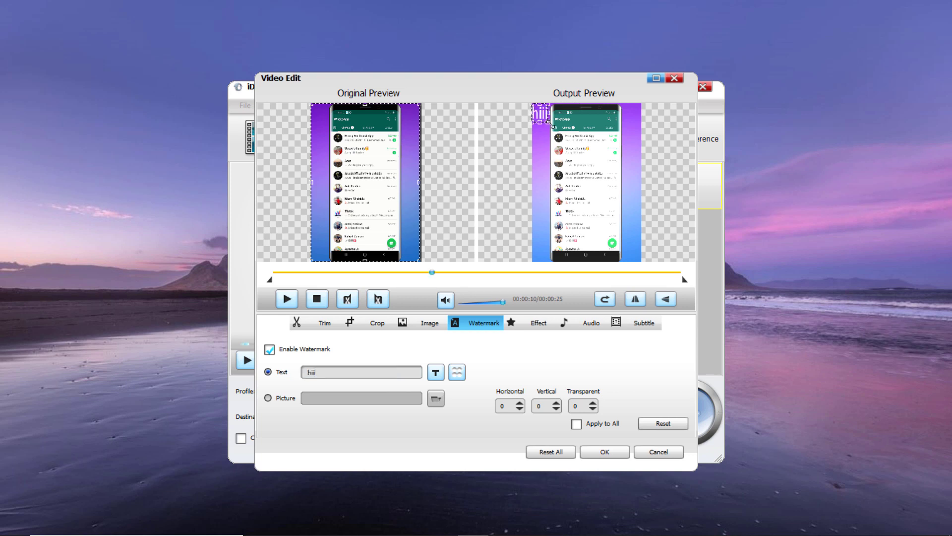
pyautogui.write('ii')
pyautogui.moveTo(547, 125); pyautogui.dragTo(646, 183)
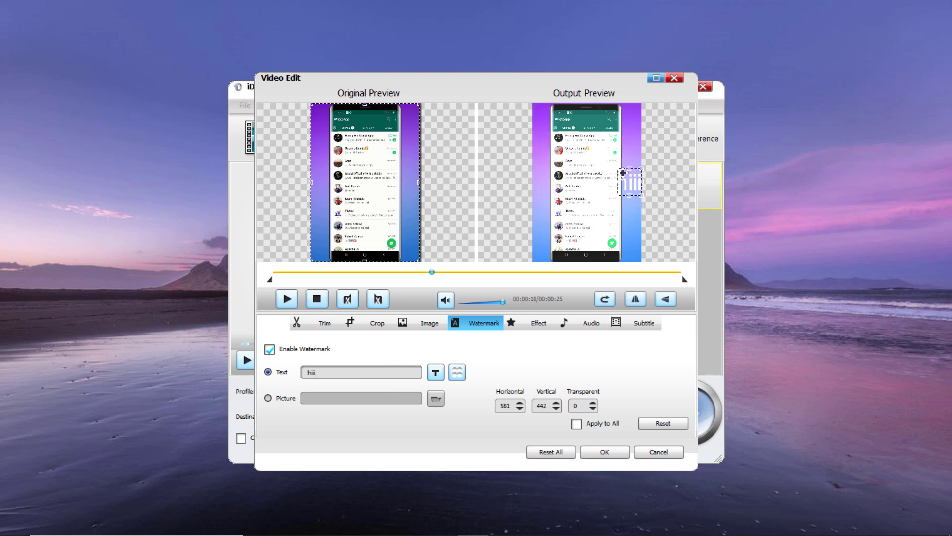
pyautogui.moveTo(620, 176); pyautogui.dragTo(626, 178)
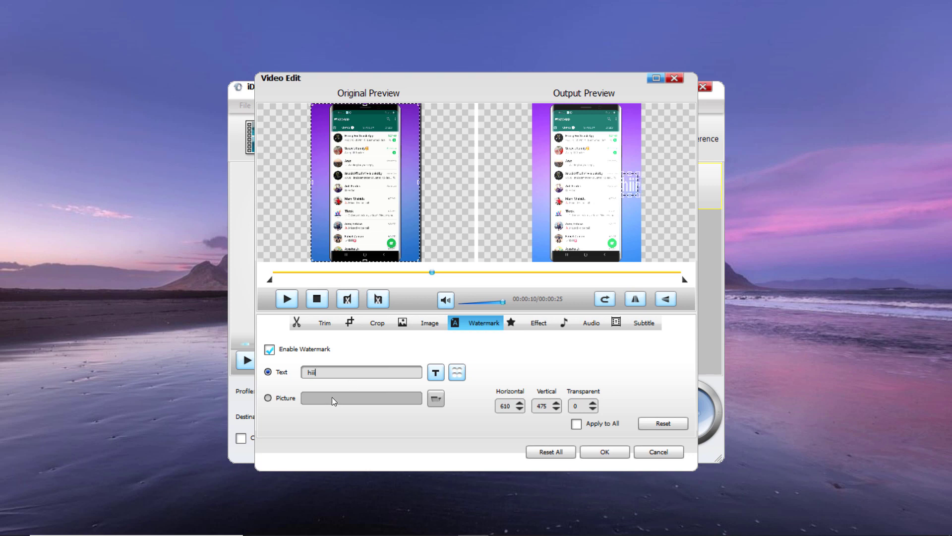
# - Try light orange and yellow watermark colours, then close the picker without applying
pyautogui.click(456, 374)
pyautogui.click(424, 247)
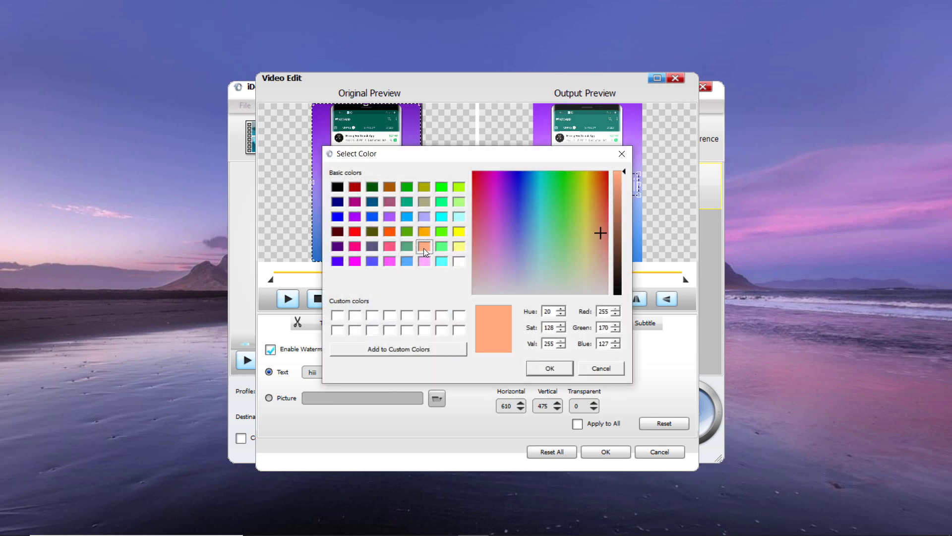
pyautogui.click(499, 228)
pyautogui.click(553, 209)
pyautogui.click(584, 202)
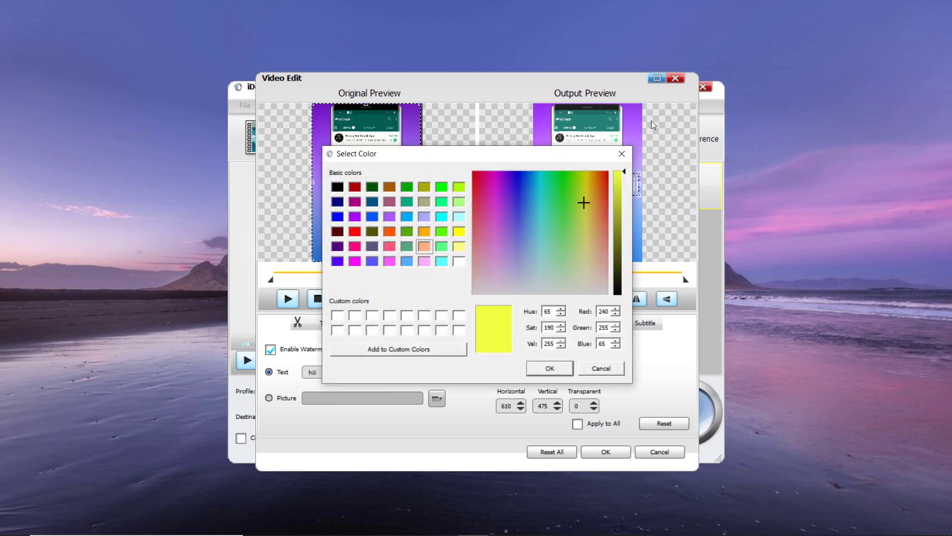
pyautogui.click(621, 153)
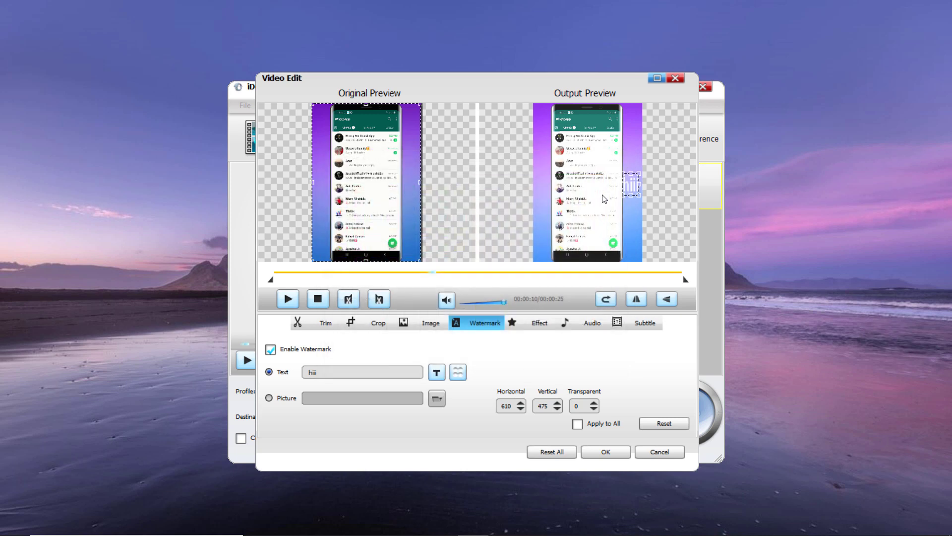
# - Browse the effects list, trying Vertical Blind and Haze, then view the Audio settings
pyautogui.click(543, 323)
pyautogui.scroll(-1, 383, 367)
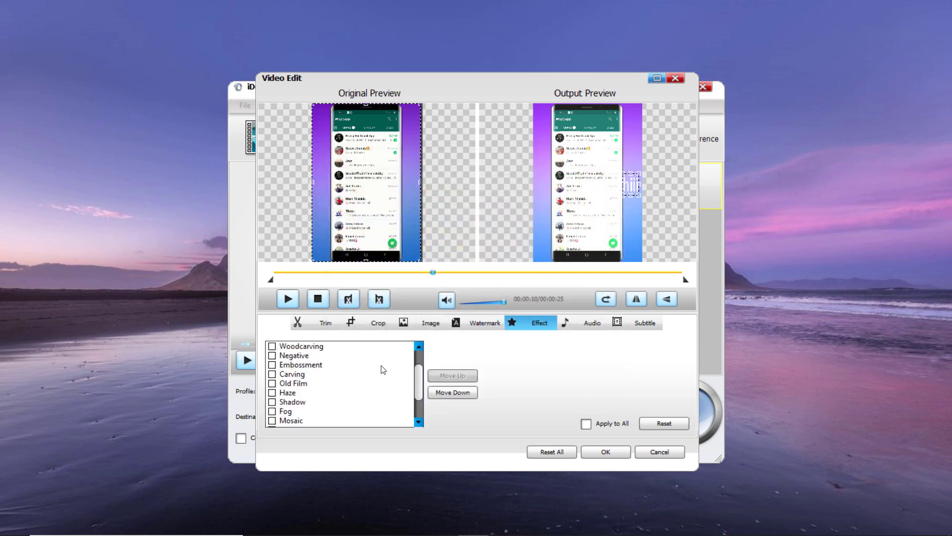
pyautogui.scroll(-1, 351, 388)
pyautogui.click(350, 392)
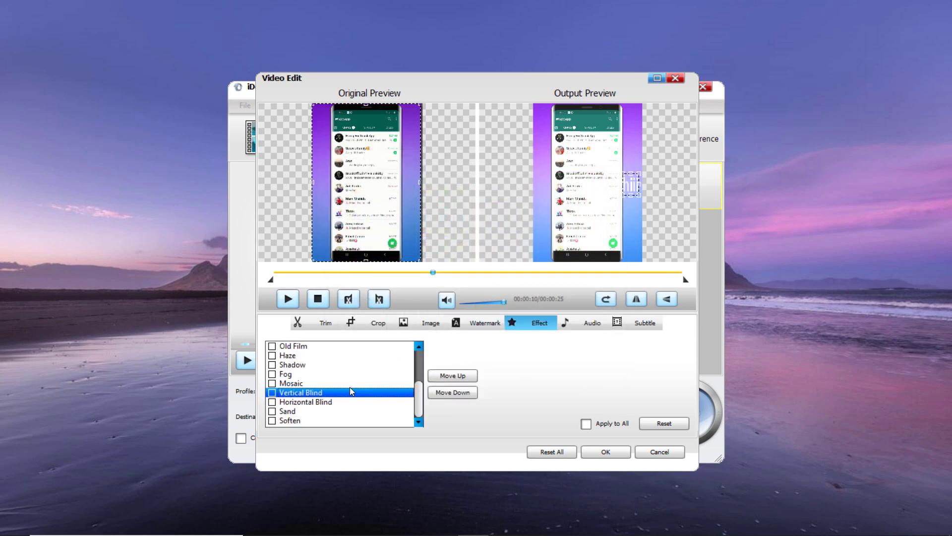
pyautogui.click(368, 356)
pyautogui.click(602, 322)
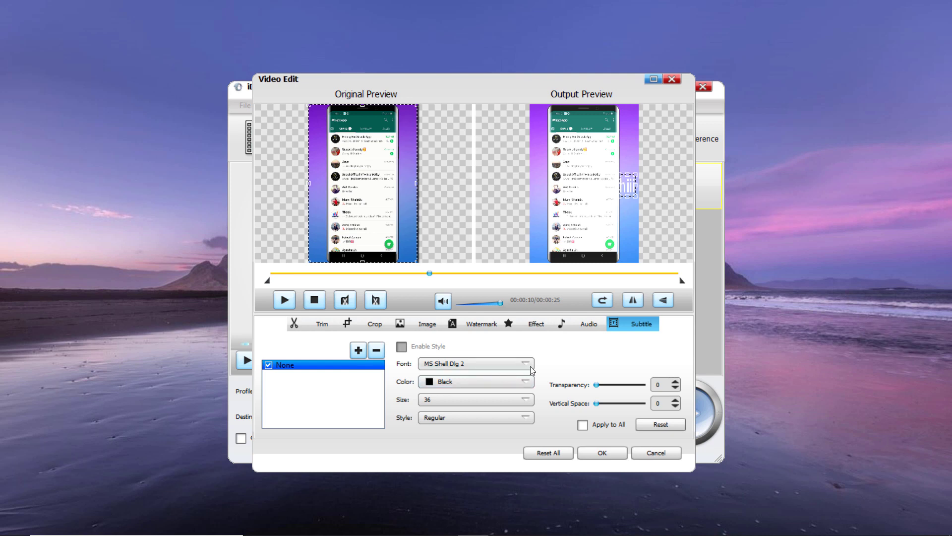
# - Set subtitles to MS Mincho, Green, Bold, and confirm all edits with OK
pyautogui.click(496, 364)
pyautogui.click(494, 389)
pyautogui.click(532, 385)
pyautogui.click(515, 405)
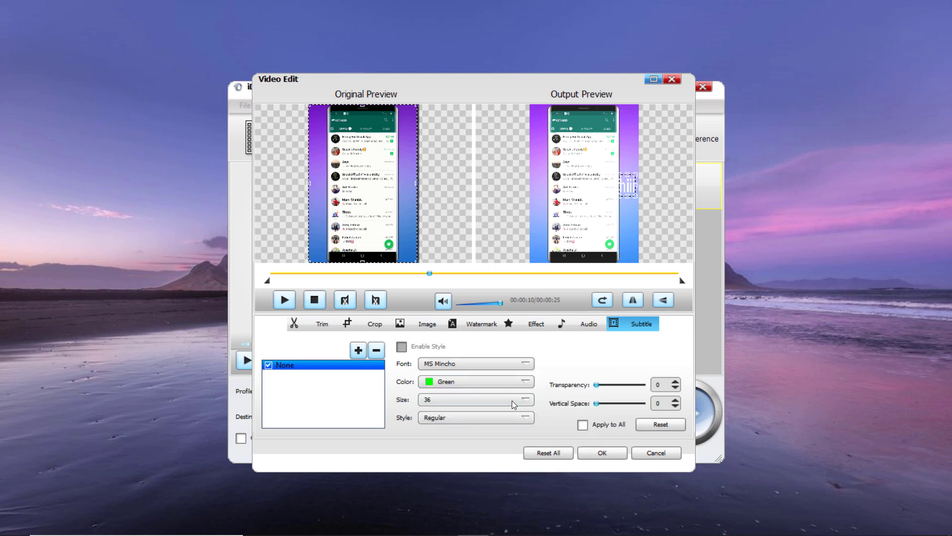
pyautogui.click(532, 402)
pyautogui.click(499, 427)
pyautogui.click(529, 421)
pyautogui.click(516, 435)
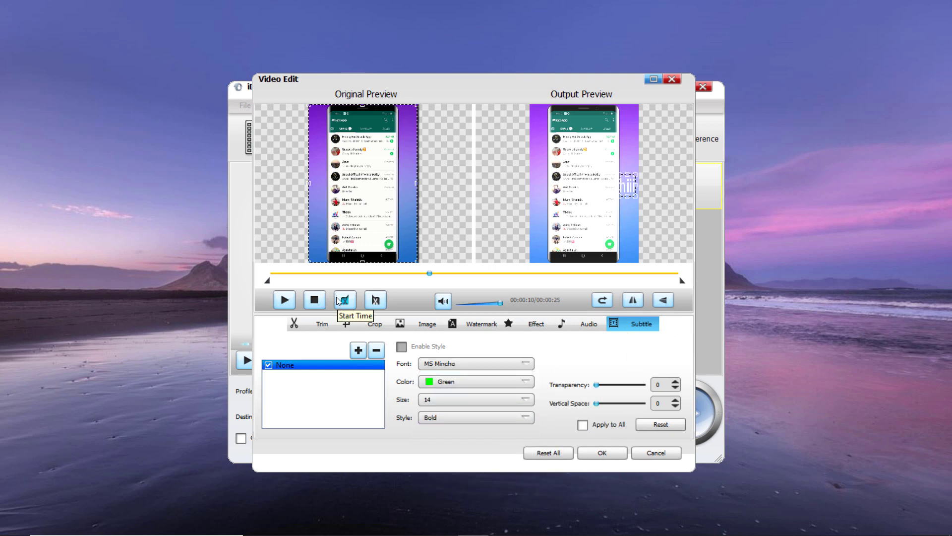
pyautogui.click(602, 453)
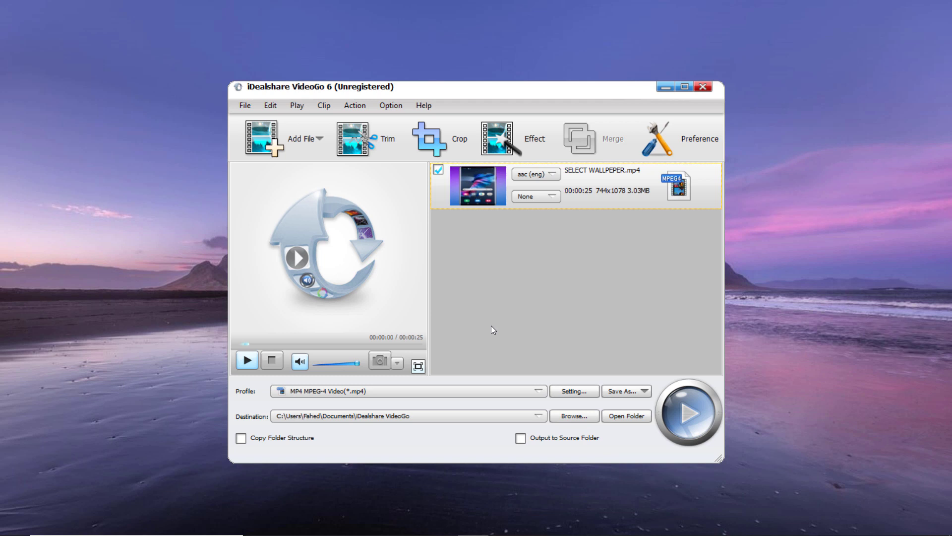
# - Open Preferences, browse the Split and Advanced tabs, and keep the after-conversion action at No Action
pyautogui.click(687, 142)
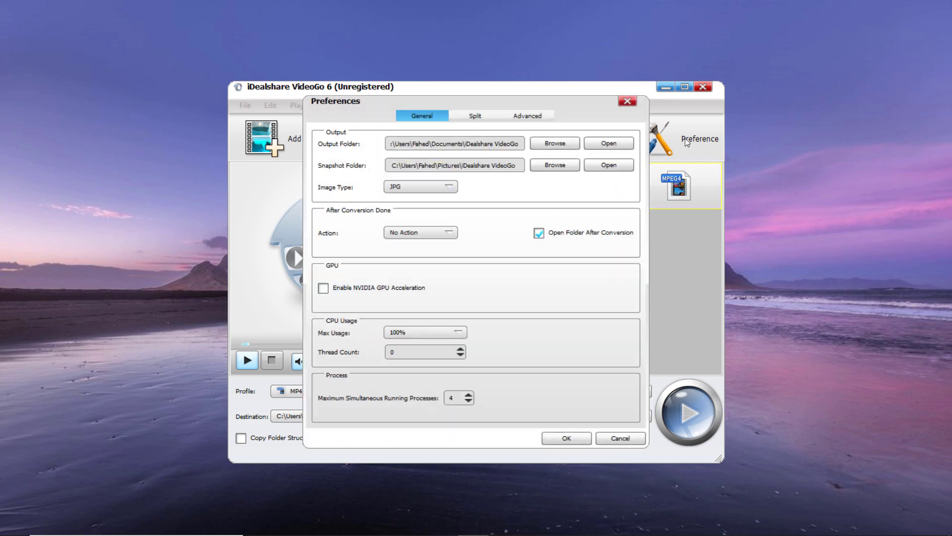
pyautogui.click(466, 119)
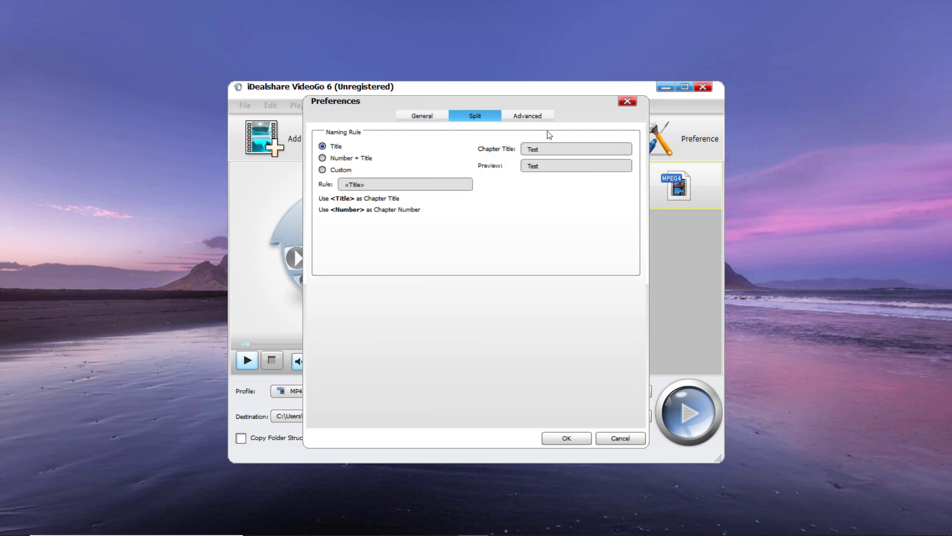
pyautogui.click(529, 115)
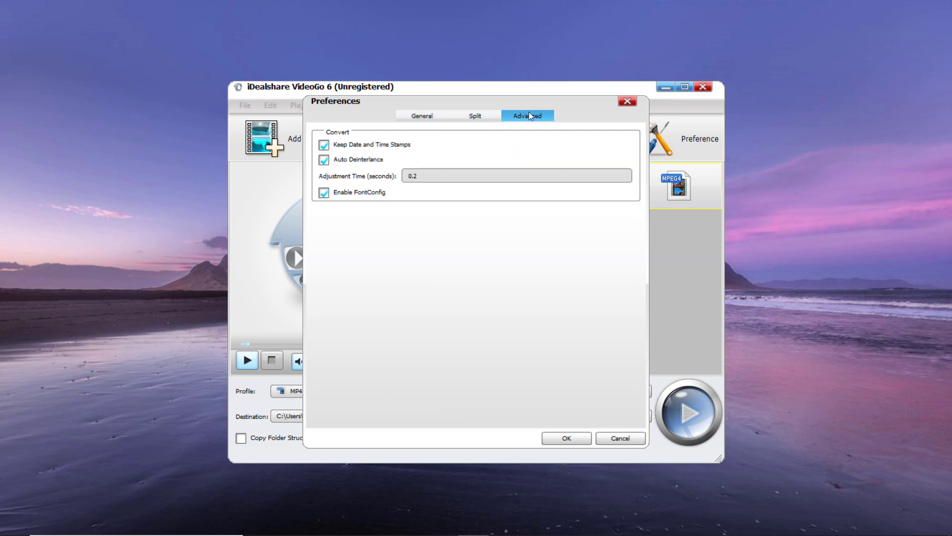
pyautogui.click(436, 117)
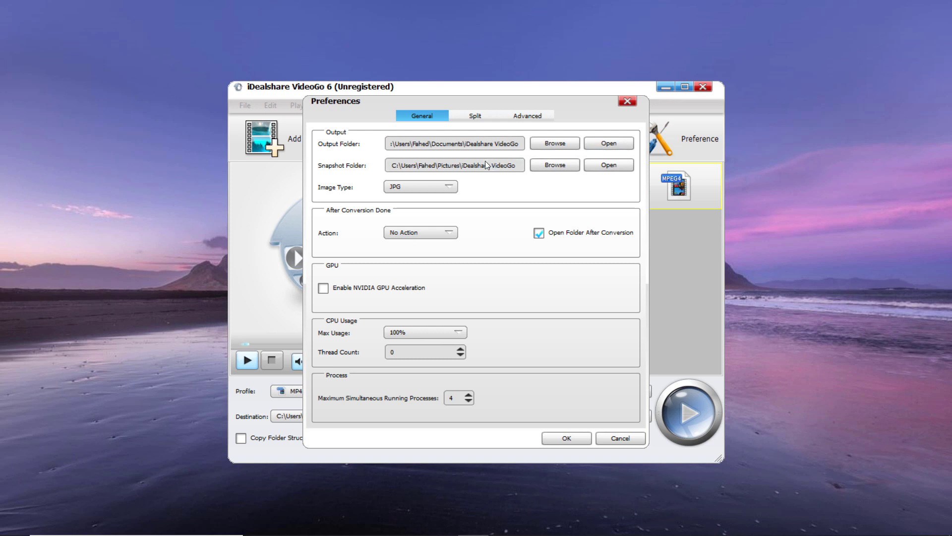
pyautogui.click(448, 188)
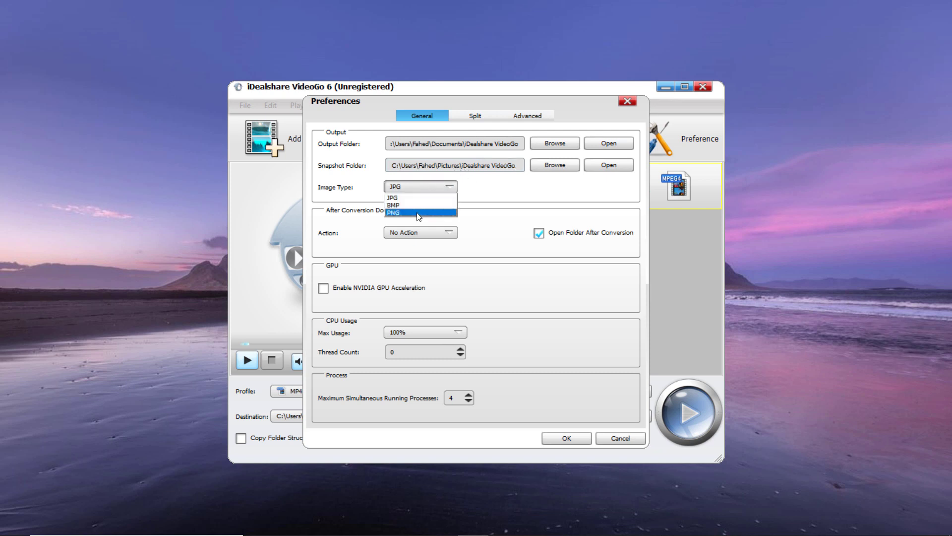
pyautogui.click(450, 233)
pyautogui.click(449, 233)
pyautogui.click(449, 233)
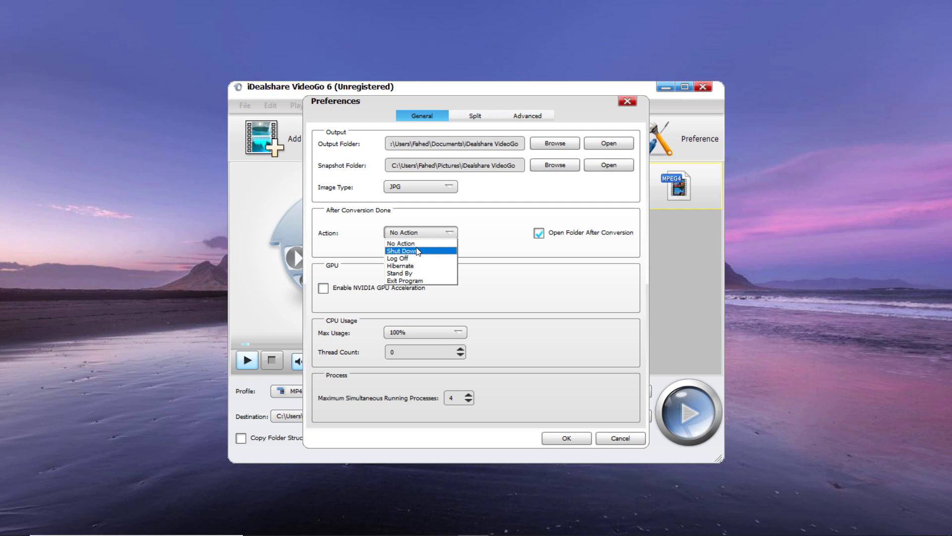
pyautogui.click(418, 251)
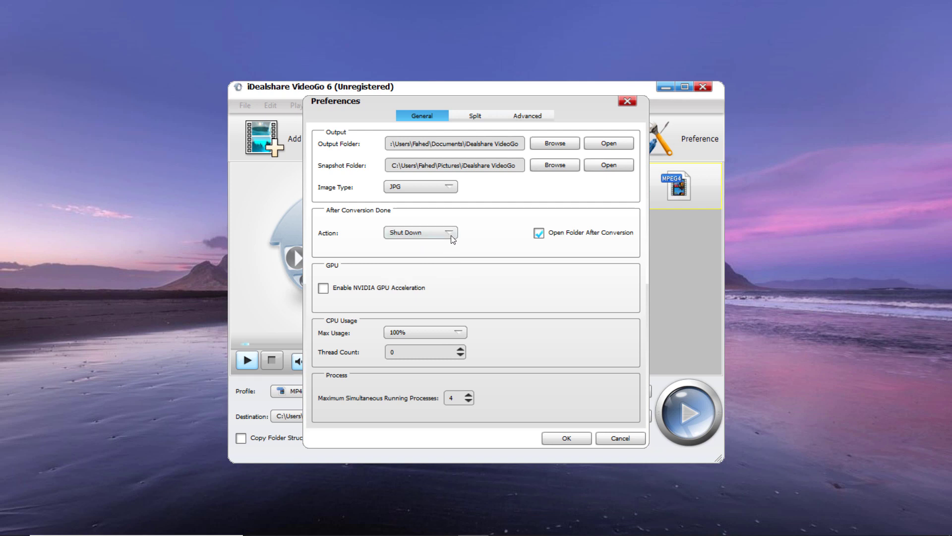
pyautogui.click(450, 234)
pyautogui.click(405, 243)
# - Set maximum CPU usage to 80% and save the preferences
pyautogui.click(451, 341)
pyautogui.click(440, 356)
pyautogui.click(441, 353)
pyautogui.click(453, 333)
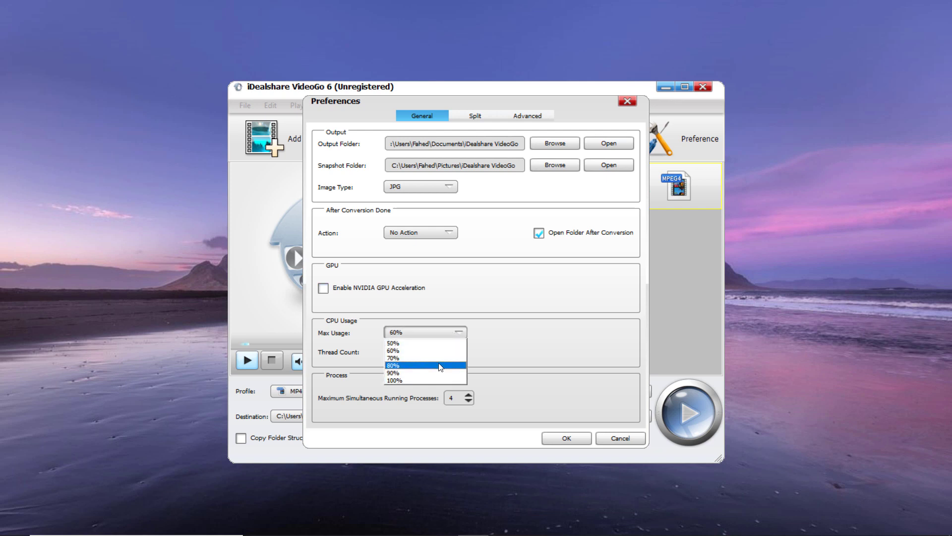
pyautogui.click(440, 365)
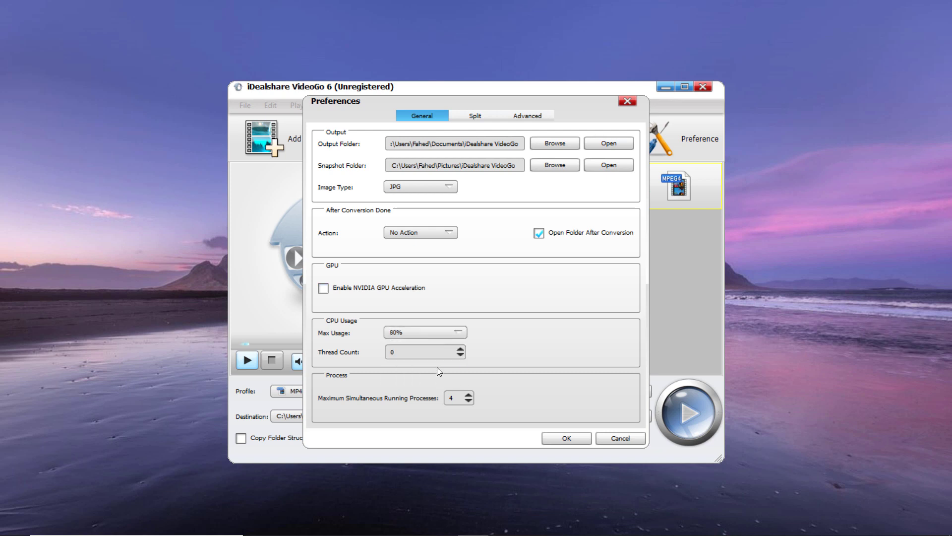
pyautogui.click(560, 442)
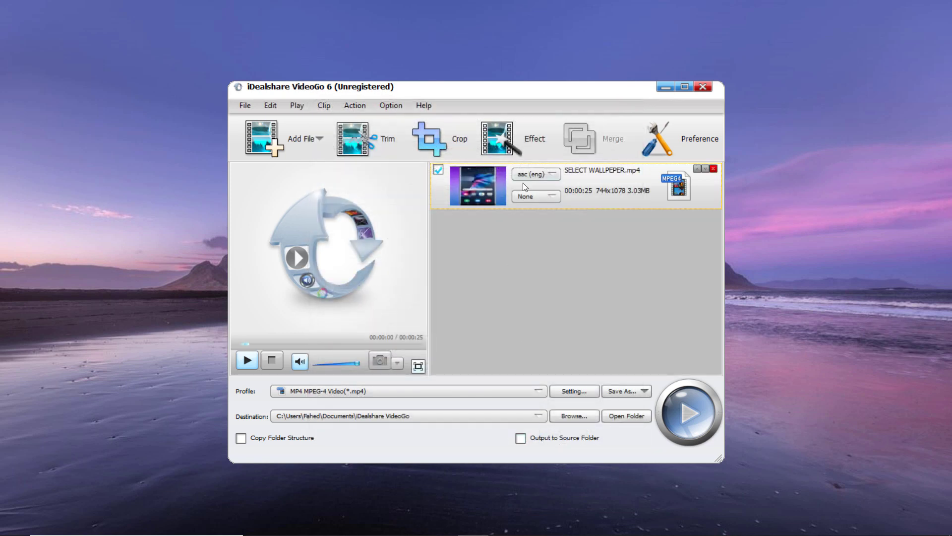
pyautogui.click(689, 140)
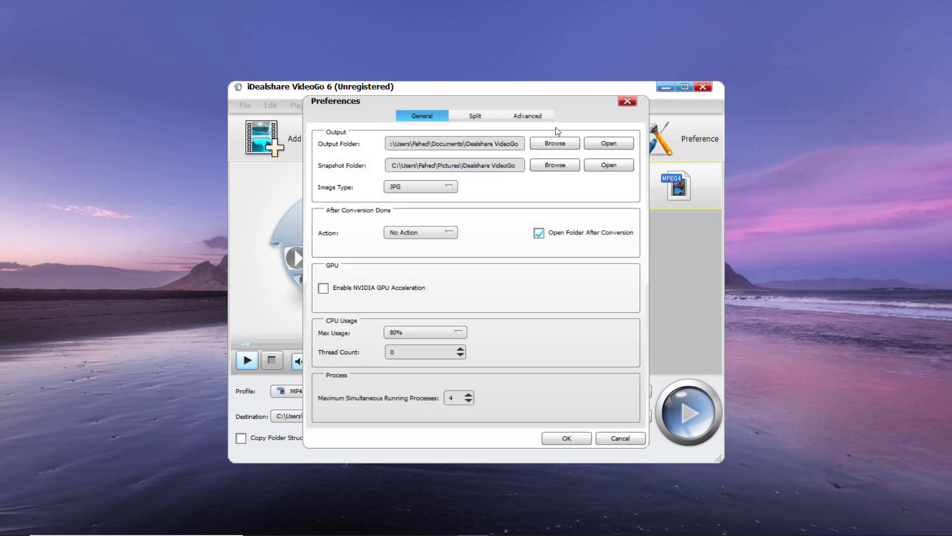
pyautogui.click(487, 116)
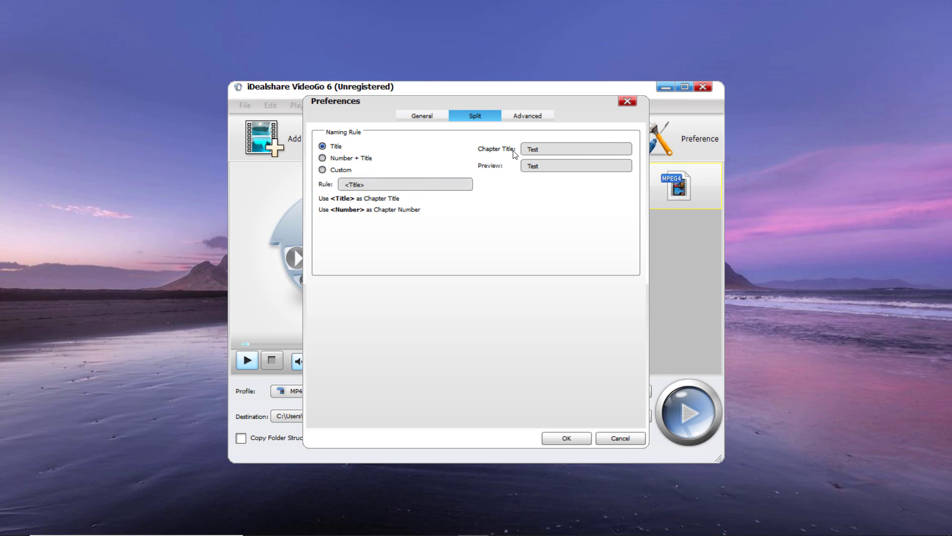
pyautogui.click(322, 158)
pyautogui.click(324, 148)
pyautogui.click(566, 150)
pyautogui.click(527, 117)
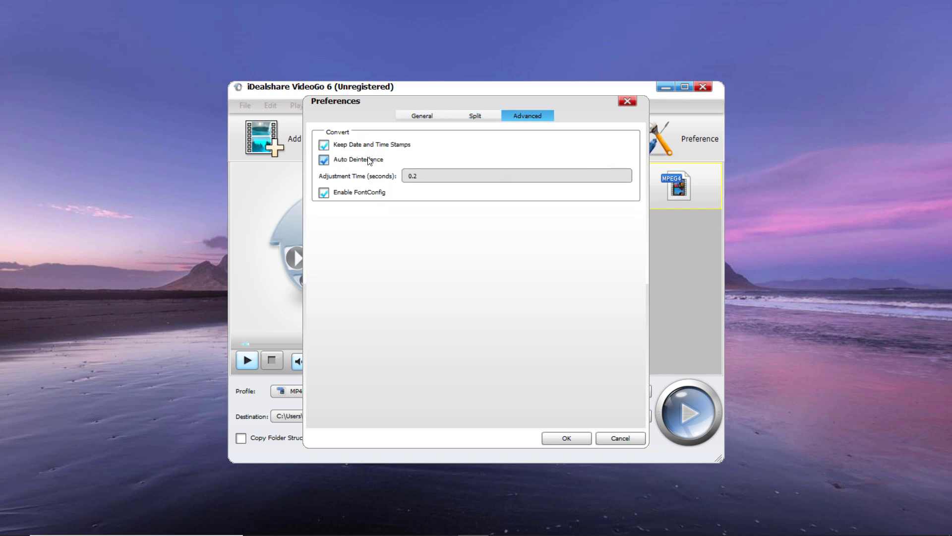
pyautogui.click(569, 437)
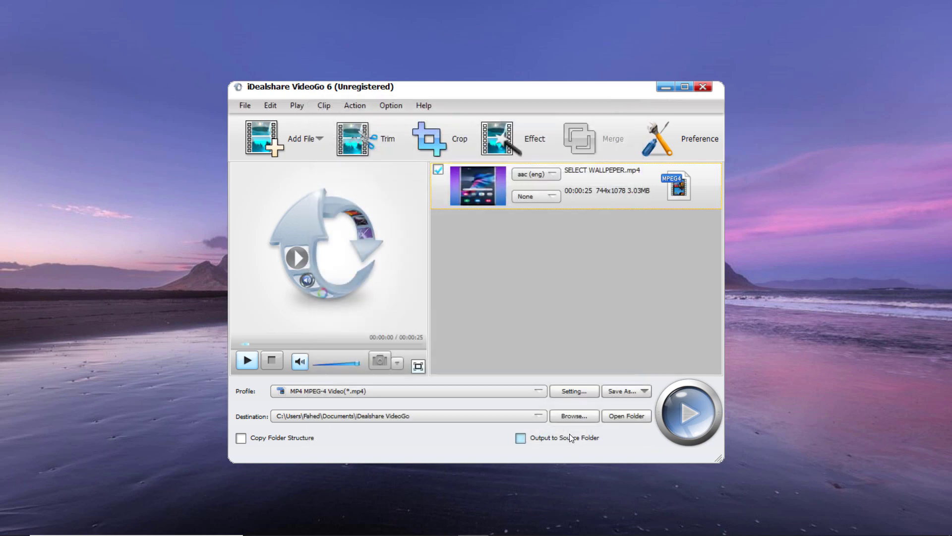
# - Open the MP4 profile's Advanced Settings and review the Video Size choices, leaving Auto
pyautogui.click(580, 391)
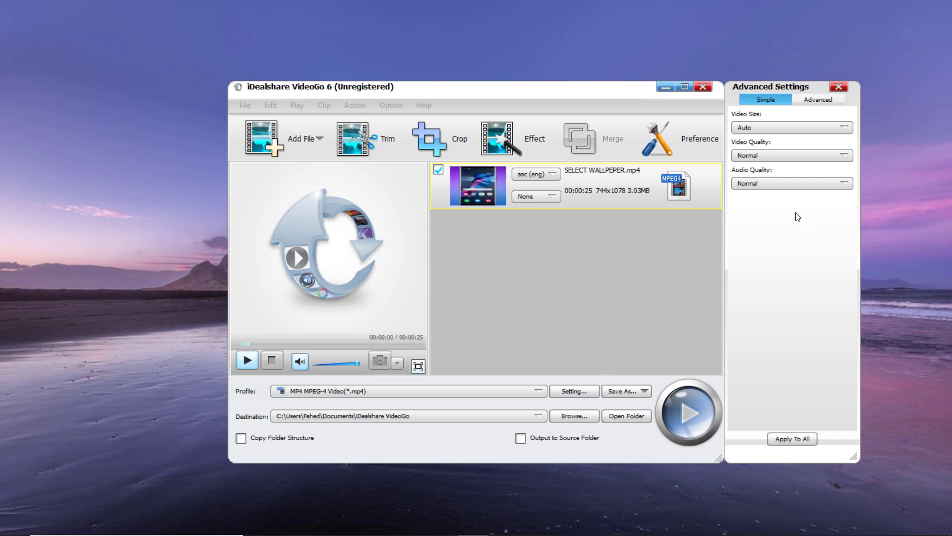
pyautogui.click(766, 128)
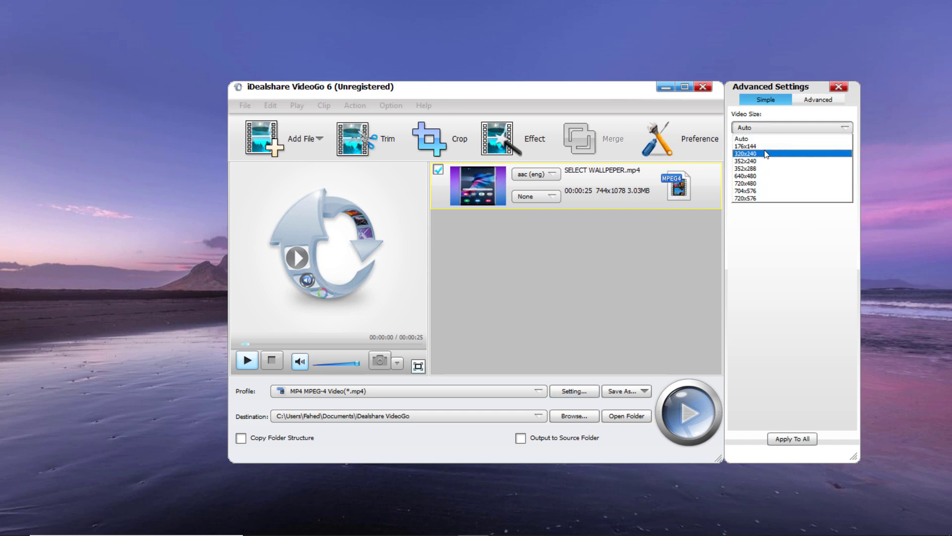
pyautogui.click(475, 378)
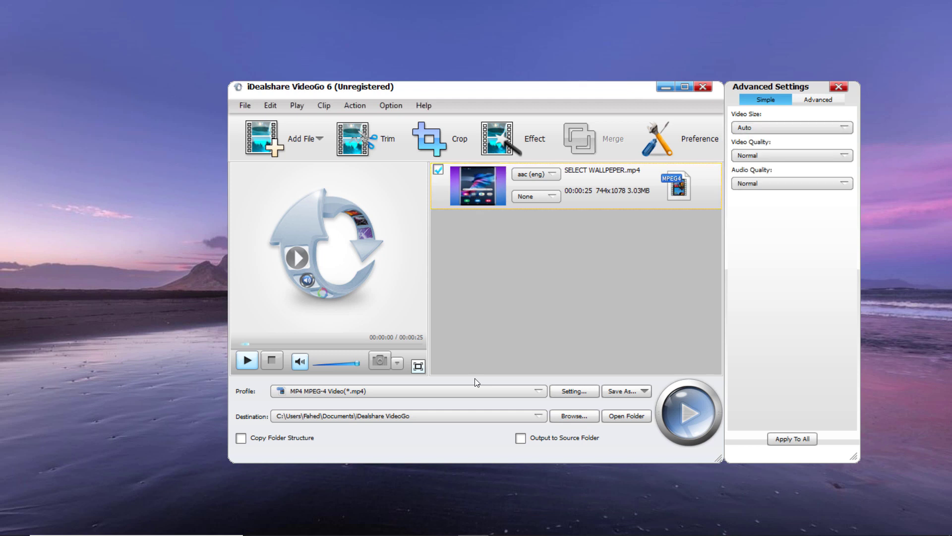